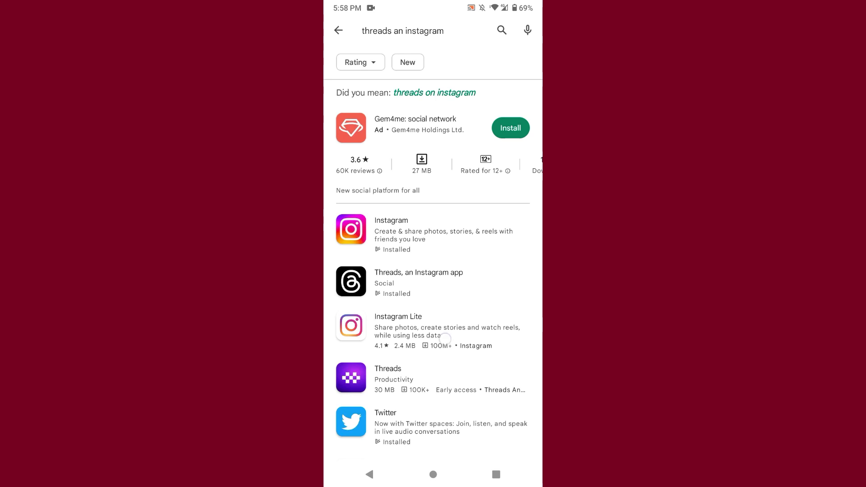
{"action": "scroll", "coordinate": [433, 270], "scroll_direction": "down", "scroll_amount": 1}
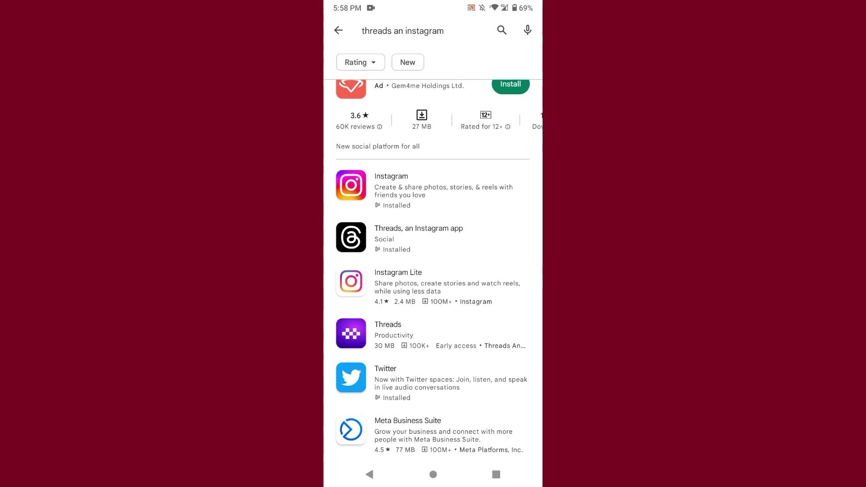
Open the 'Threads, an Instagram app' listing from the 'threads an instagram' search results.
{"action": "left_click", "coordinate": [418, 237]}
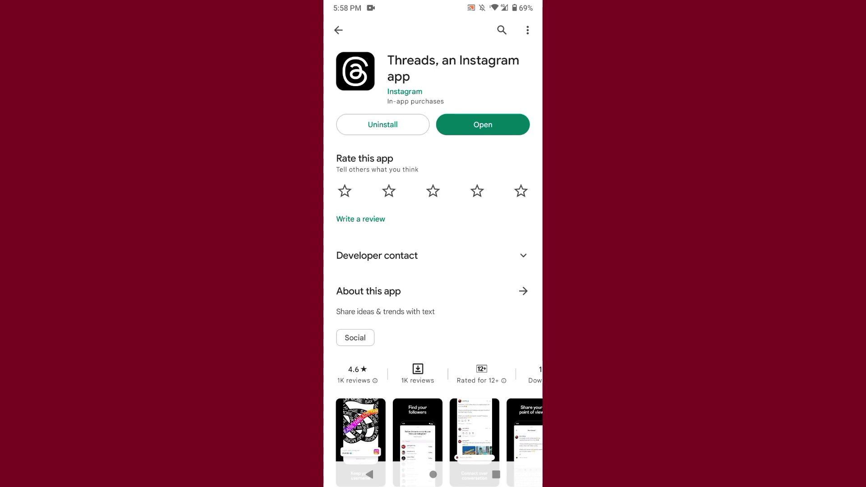
Launch the installed Threads app from its Play Store listing's Open button.
{"action": "left_click", "coordinate": [496, 127]}
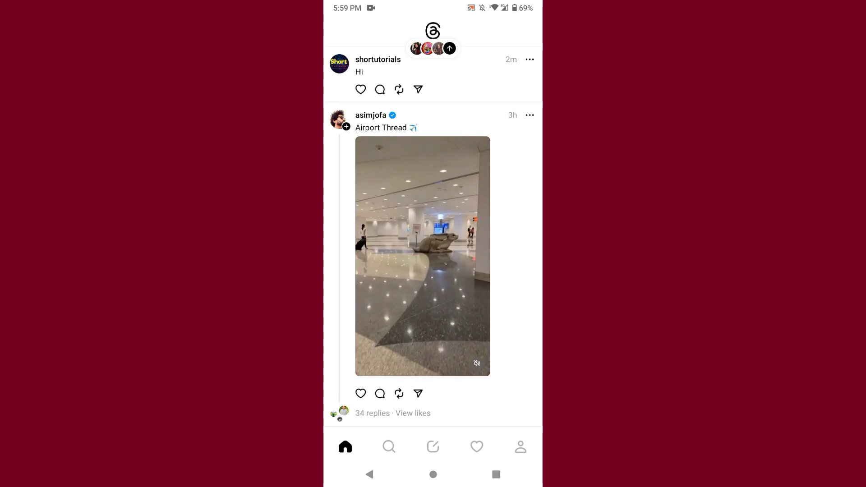
{"action": "scroll", "coordinate": [433, 270], "scroll_direction": "down", "scroll_amount": 3}
{"action": "scroll", "coordinate": [433, 270], "scroll_direction": "down", "scroll_amount": 3}
{"action": "scroll", "coordinate": [433, 271], "scroll_direction": "down", "scroll_amount": 3}
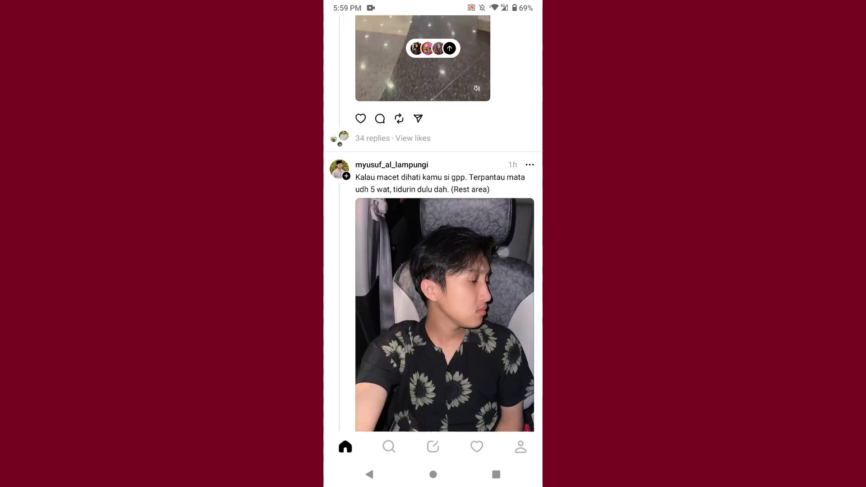
{"action": "scroll", "coordinate": [433, 271], "scroll_direction": "down", "scroll_amount": 3}
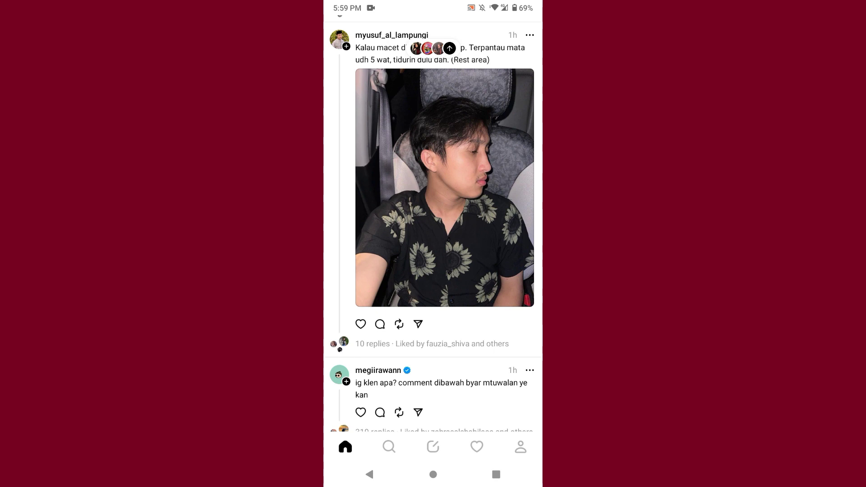
{"action": "left_click", "coordinate": [433, 446]}
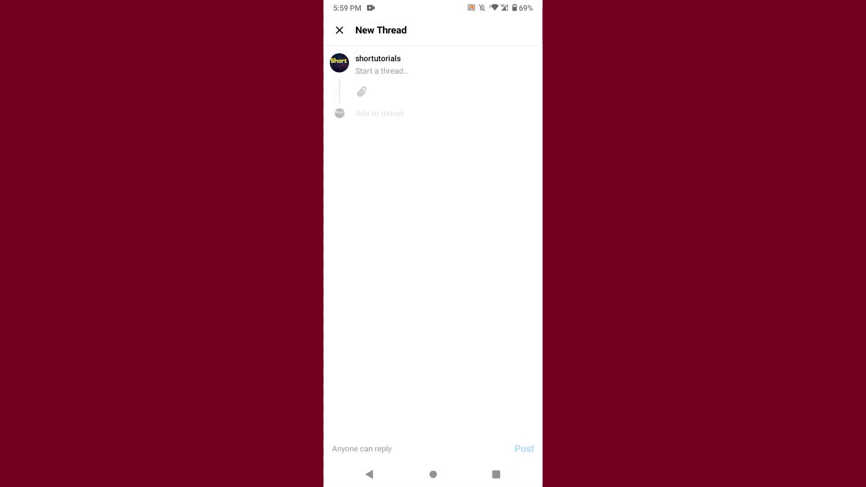
{"action": "left_click", "coordinate": [369, 474]}
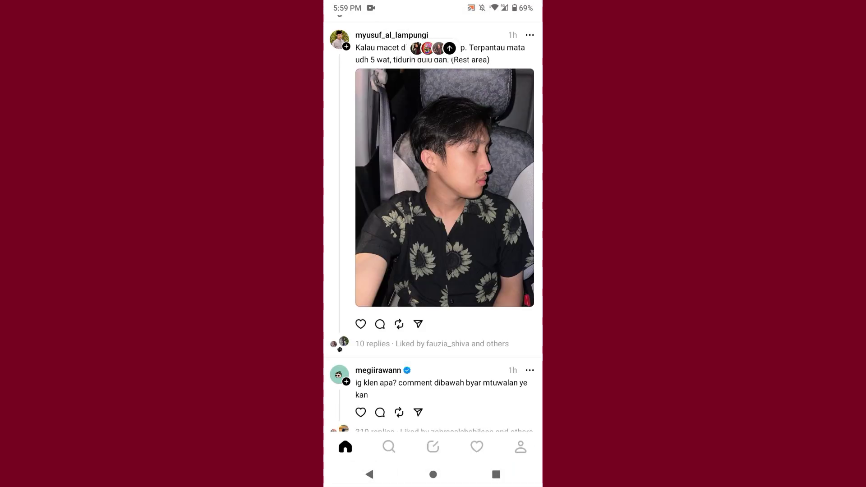